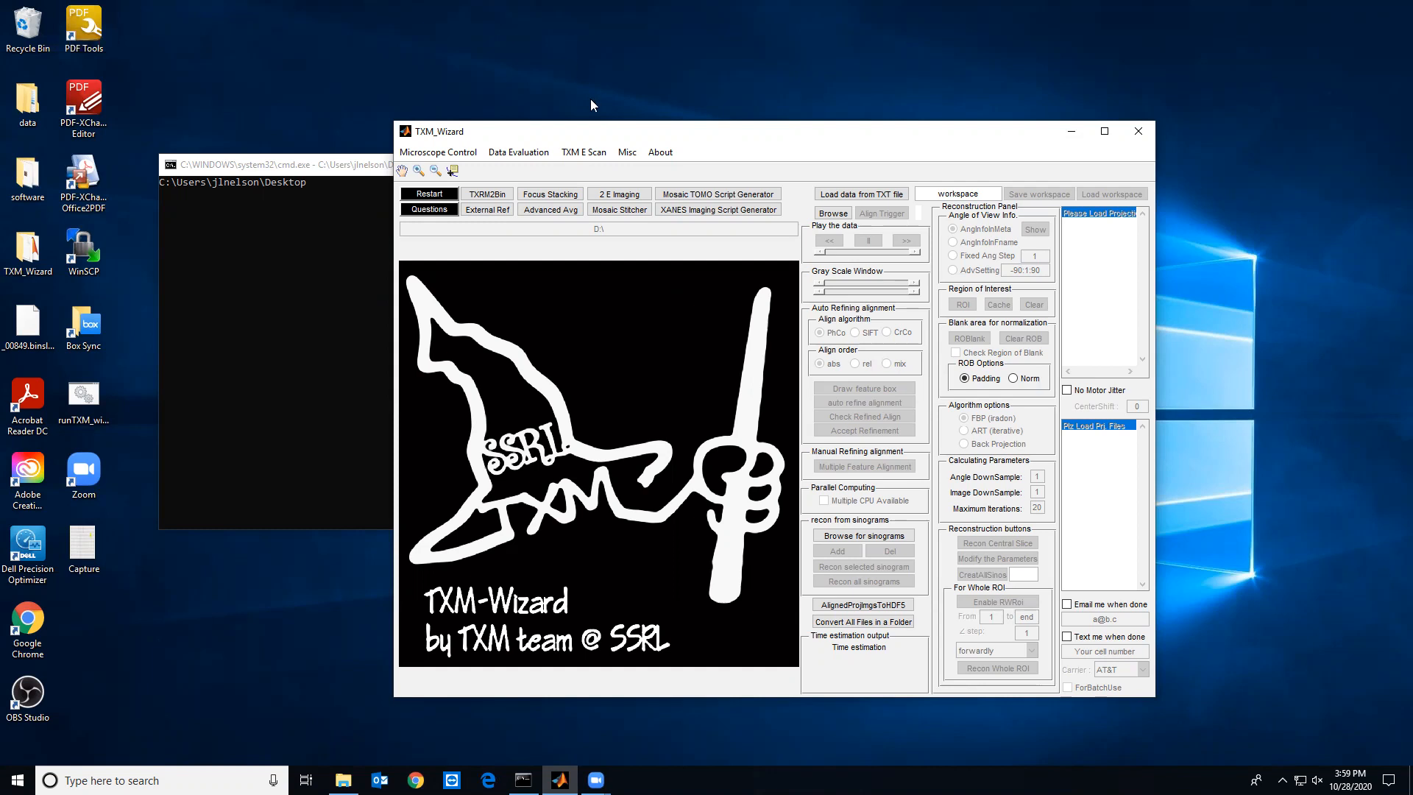
# Launch Image Corr for XANES from the TXM E Scan menu.
pyautogui.click(585, 156)
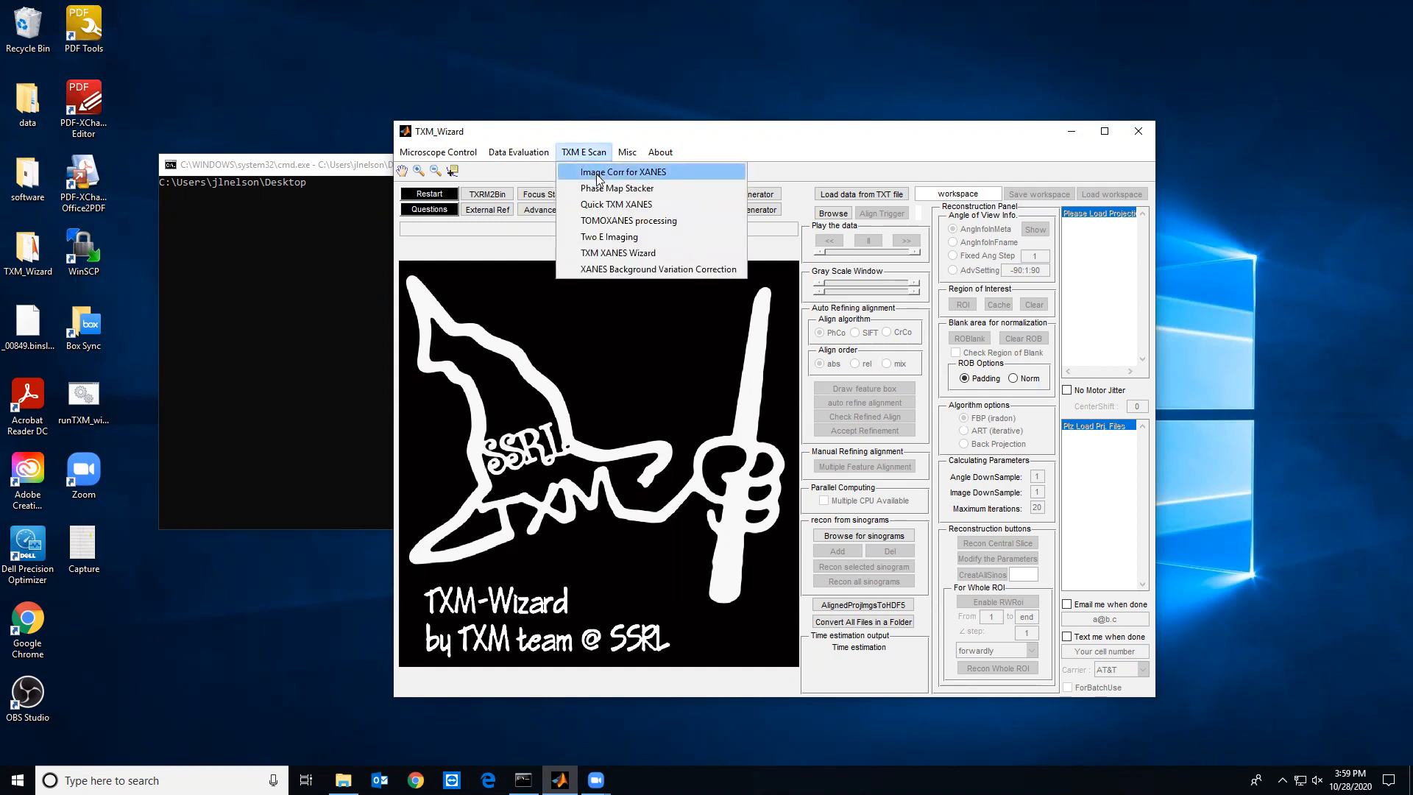
pyautogui.click(596, 174)
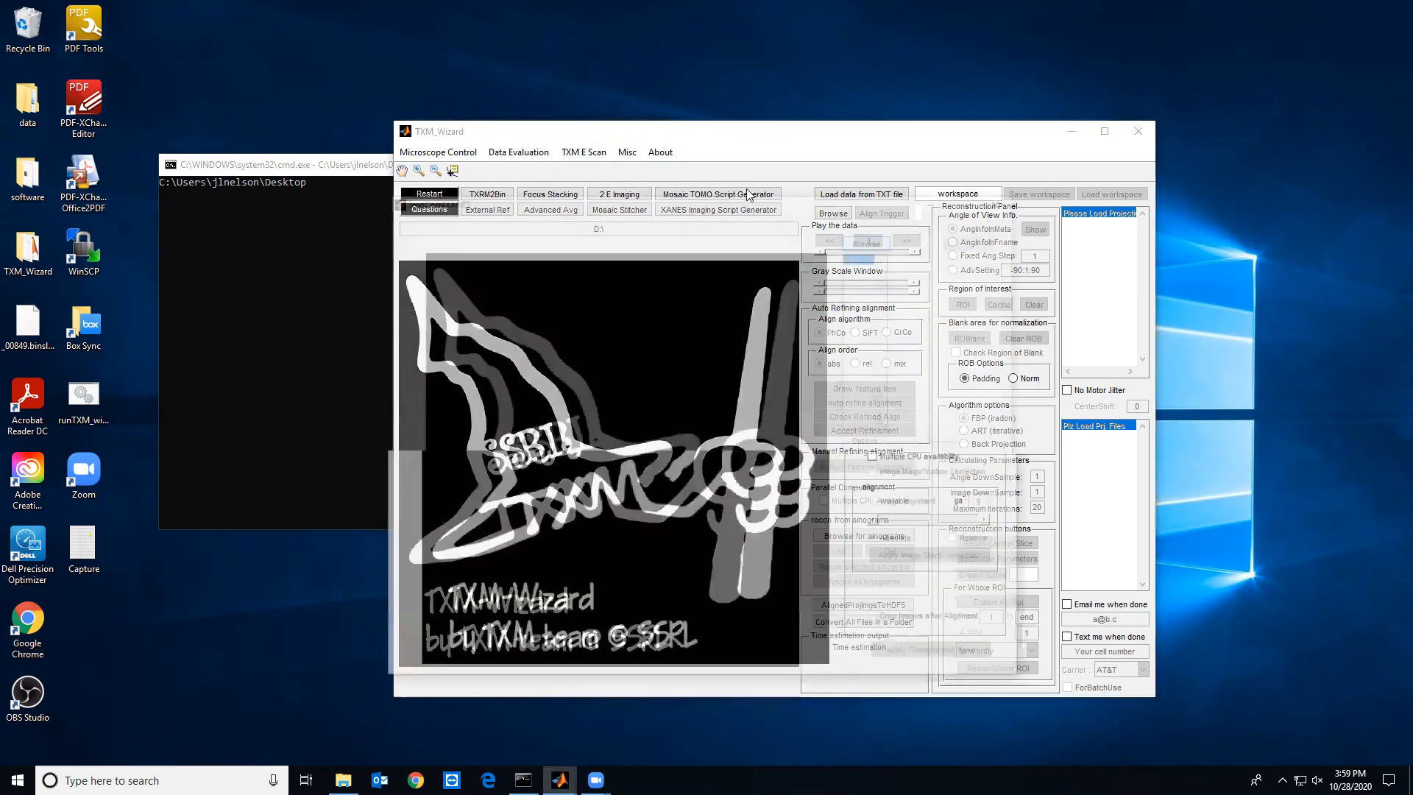
# Point the image file chooser at D:\LCO_DD\E4\region1 using the path copied from Explorer, then close Explorer.
pyautogui.click(874, 239)
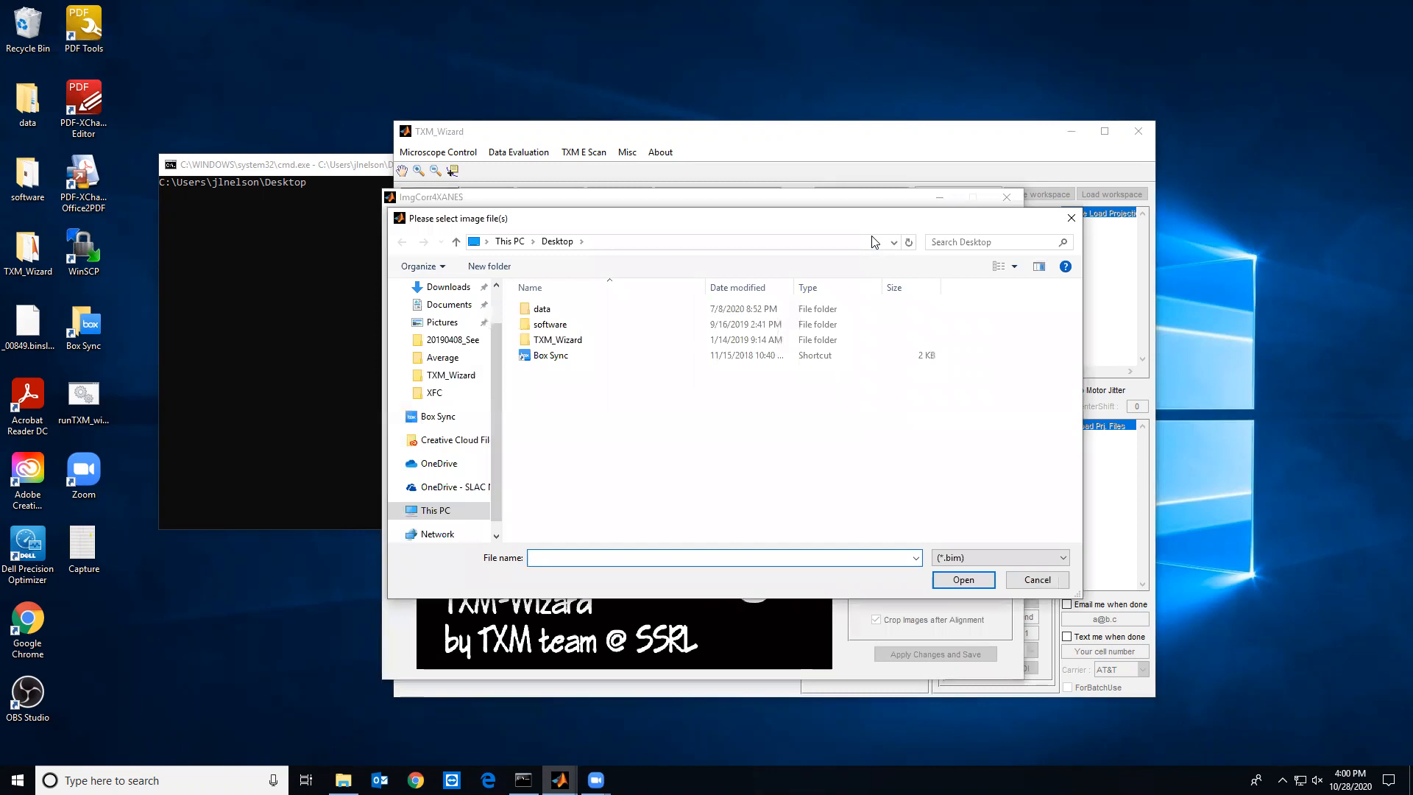
pyautogui.write('C:\\Users\\jlnelson\\Desktop\\data\\XFC')
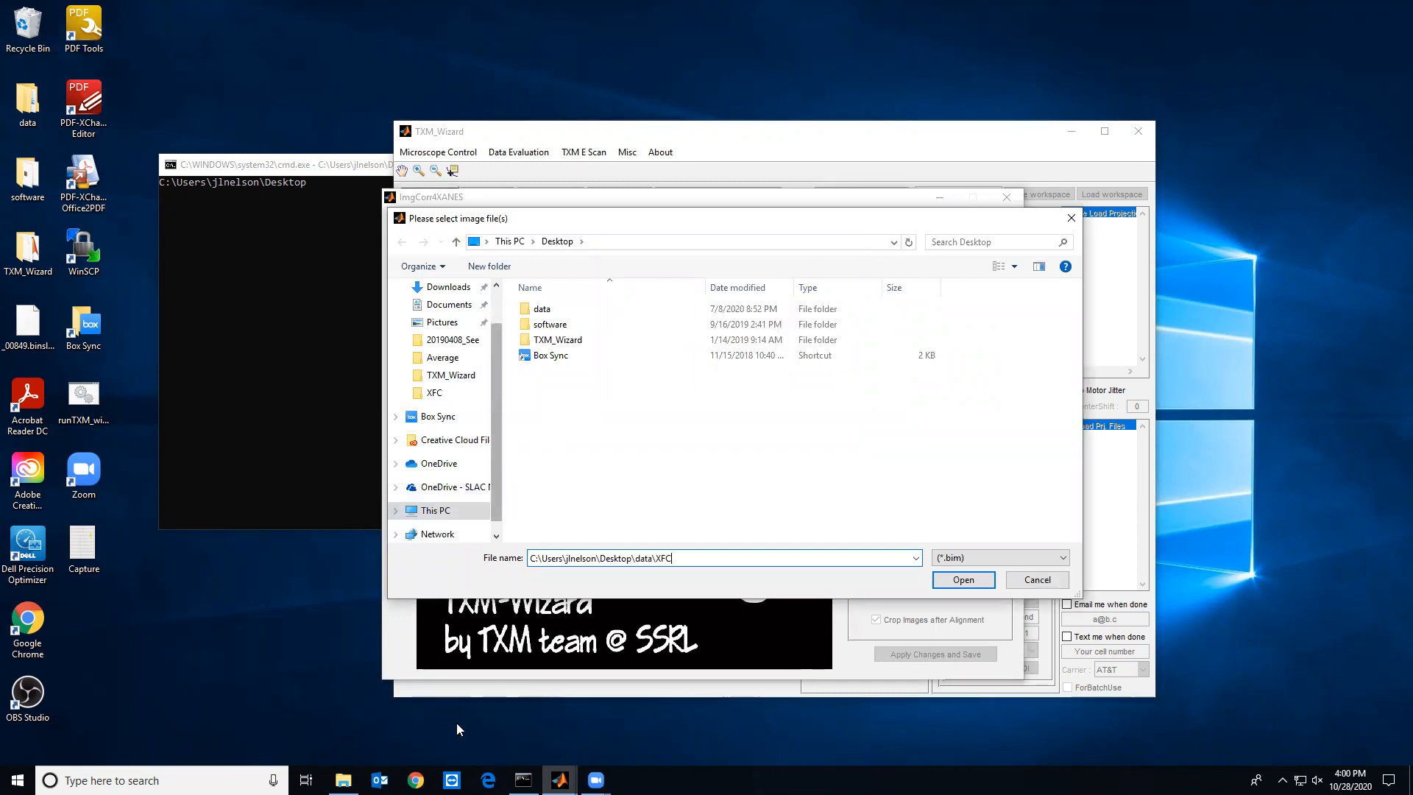
pyautogui.click(343, 780)
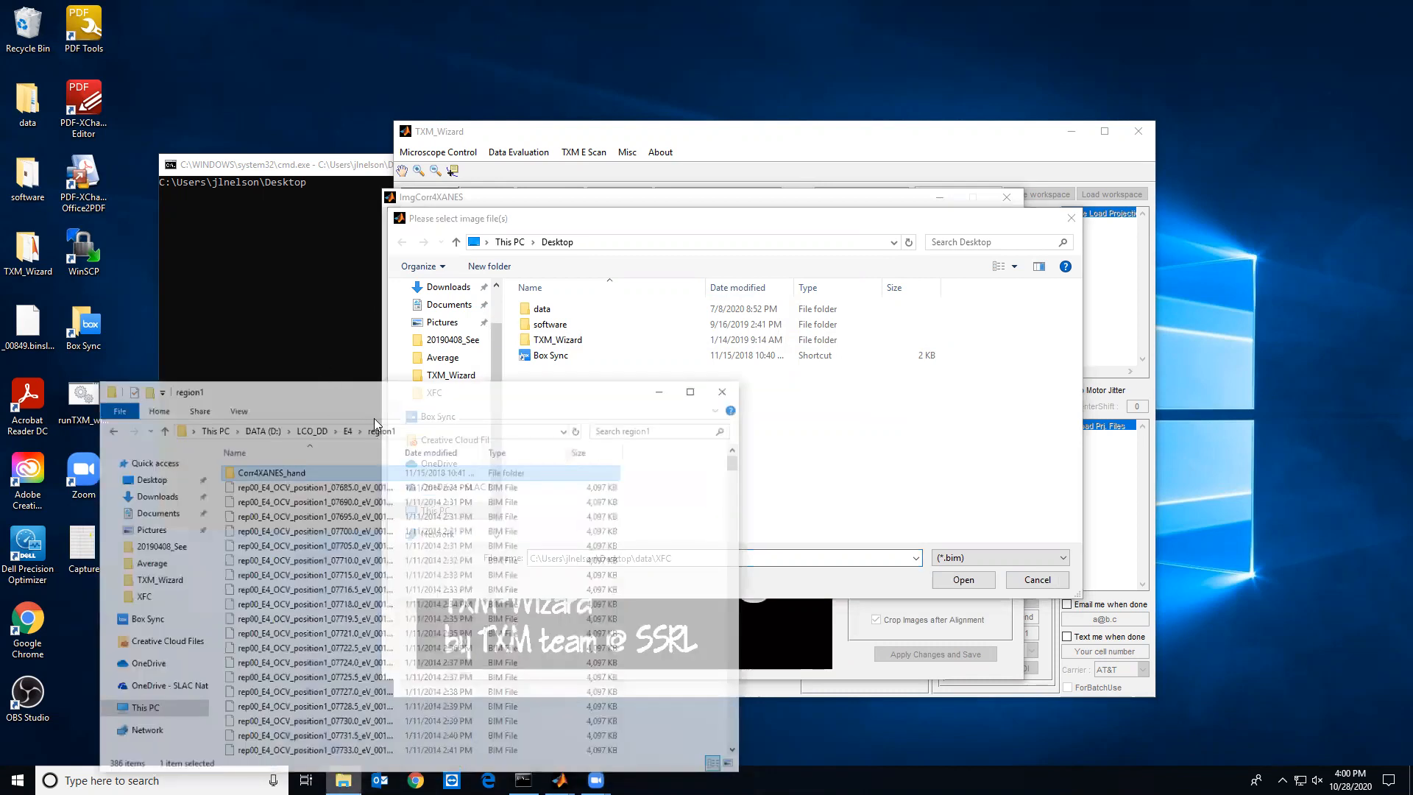
pyautogui.click(418, 407)
pyautogui.hotkey('ctrl', 'c')
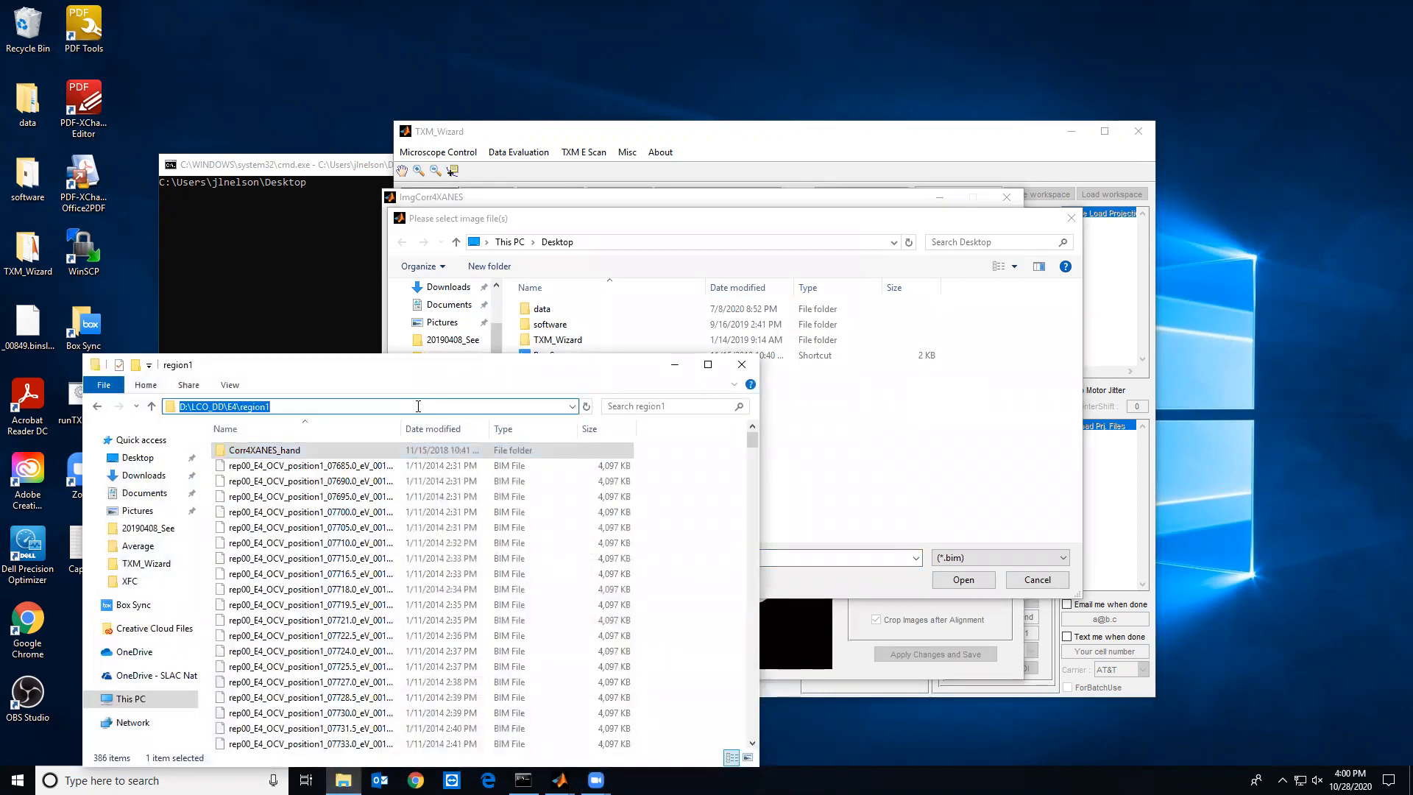
pyautogui.click(906, 458)
pyautogui.click(579, 564)
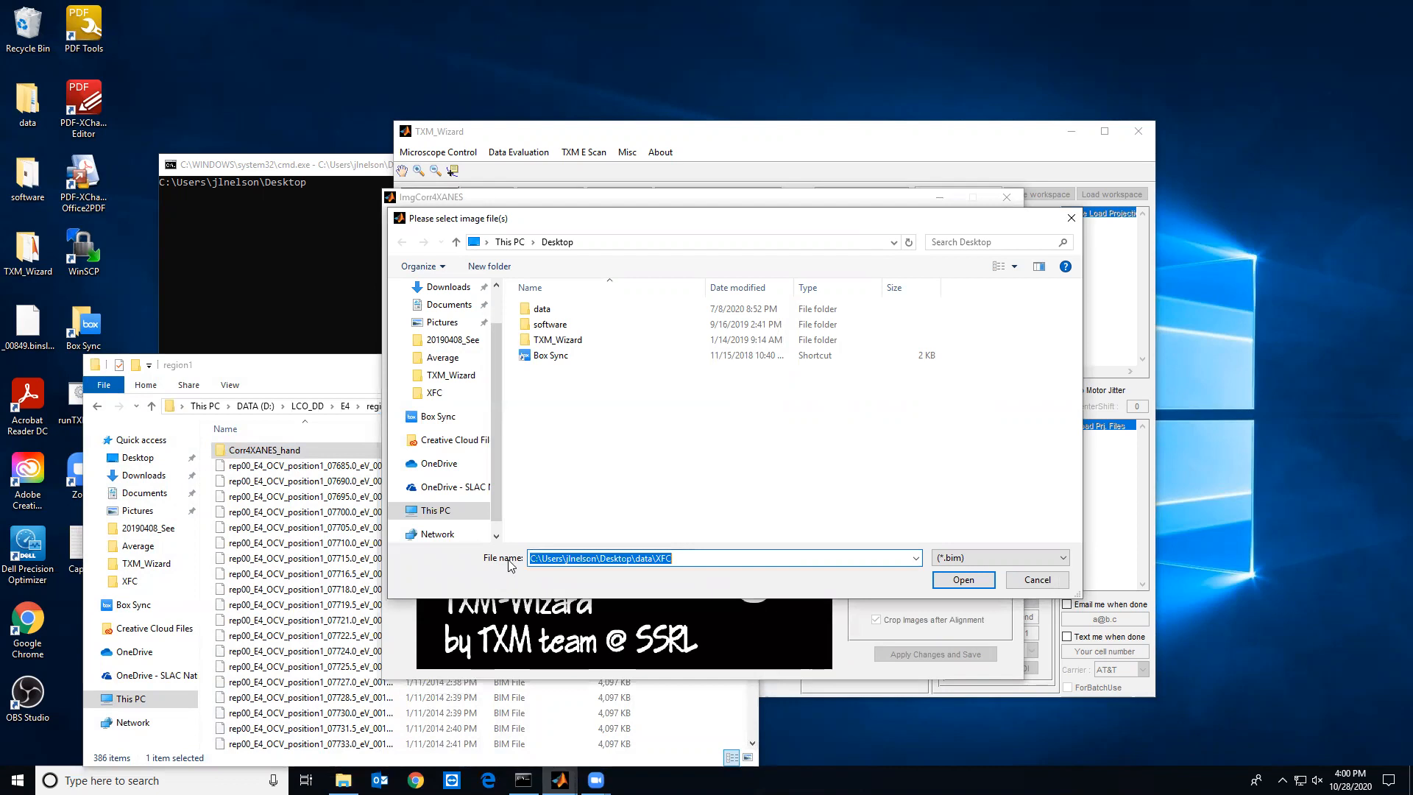
pyautogui.hotkey('ctrl', 'v')
pyautogui.click(971, 581)
pyautogui.click(293, 368)
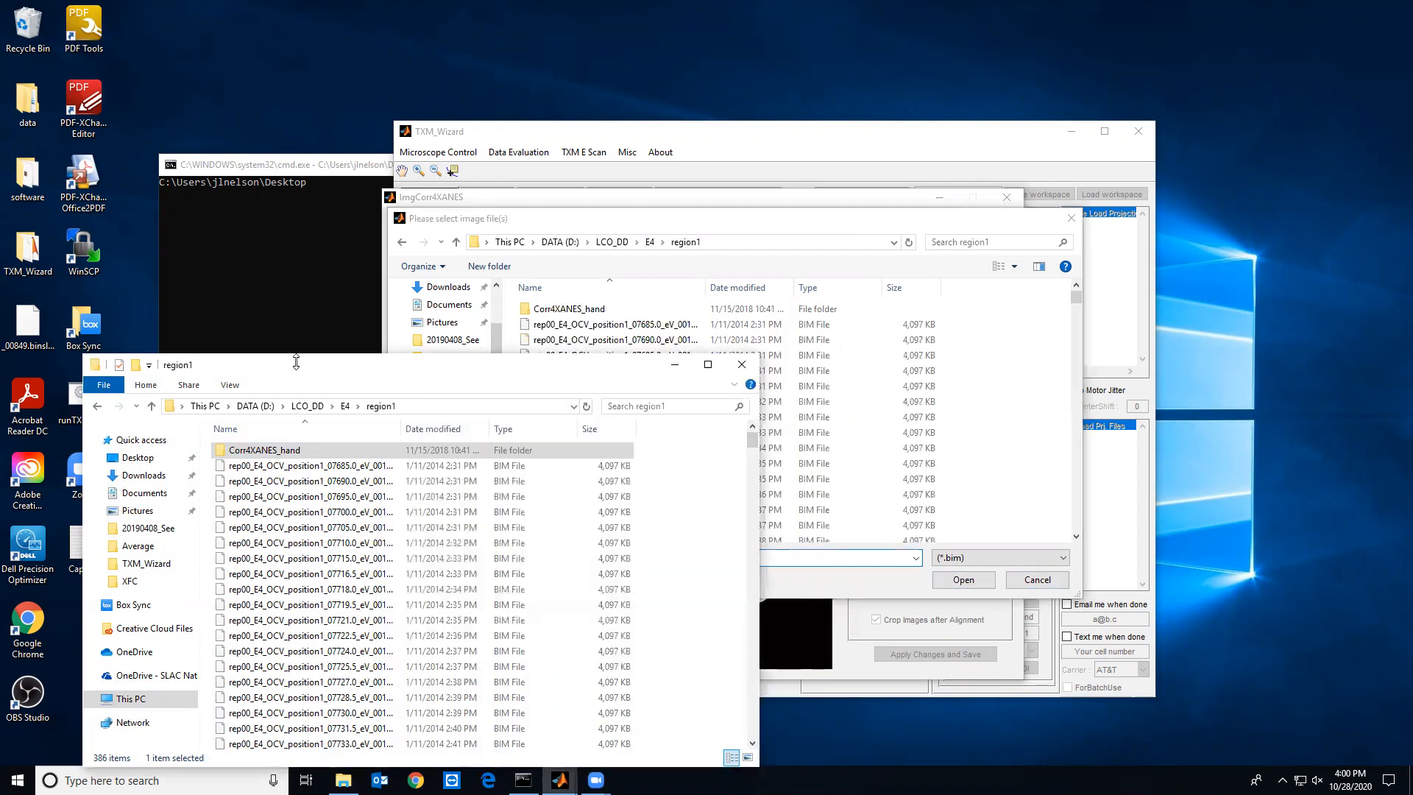
pyautogui.click(747, 364)
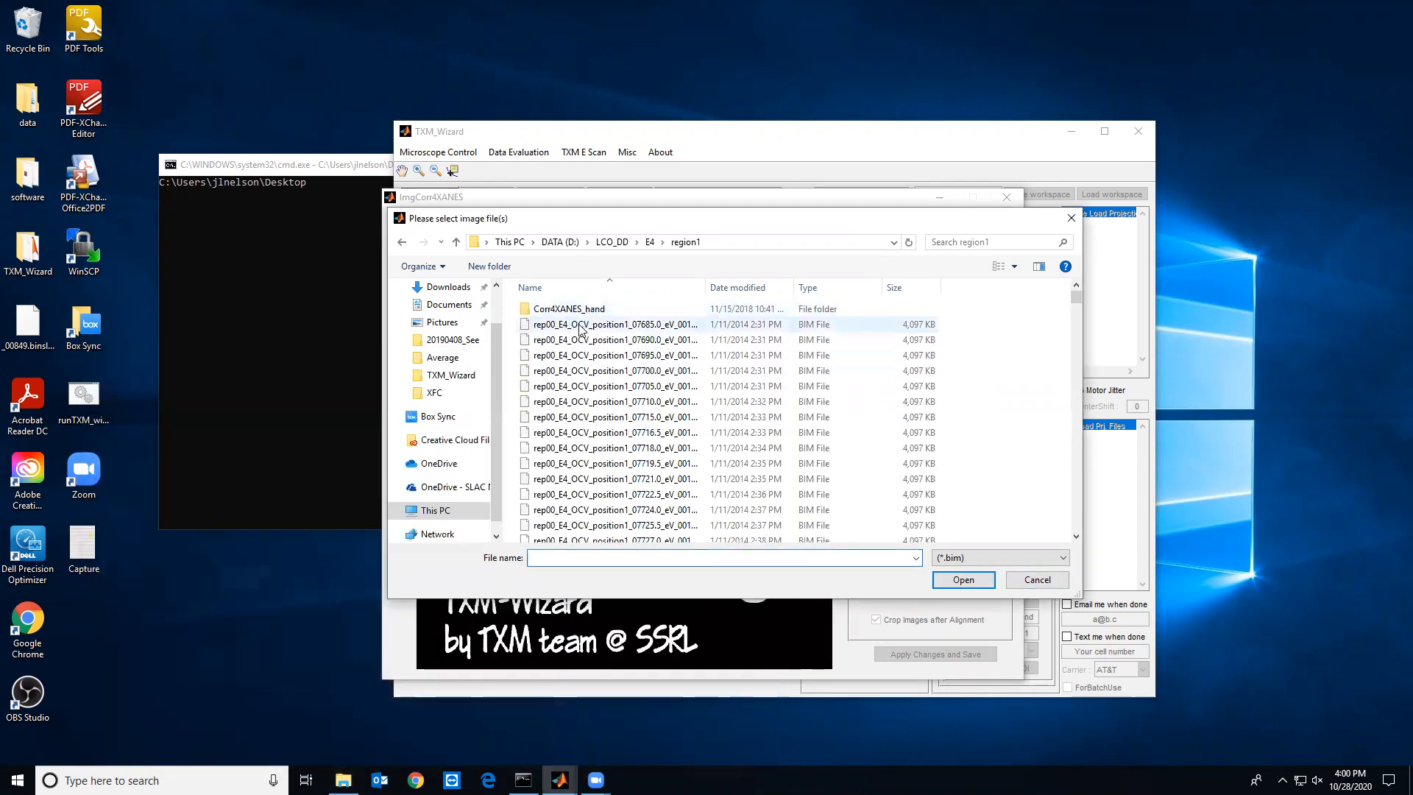
# Select the region1 BIM images from 07685.0 through 07820.0 and load them as the stack.
pyautogui.click(588, 325)
pyautogui.moveTo(1074, 297); pyautogui.dragTo(1075, 311)
pyautogui.scroll(-3, 1074, 309)
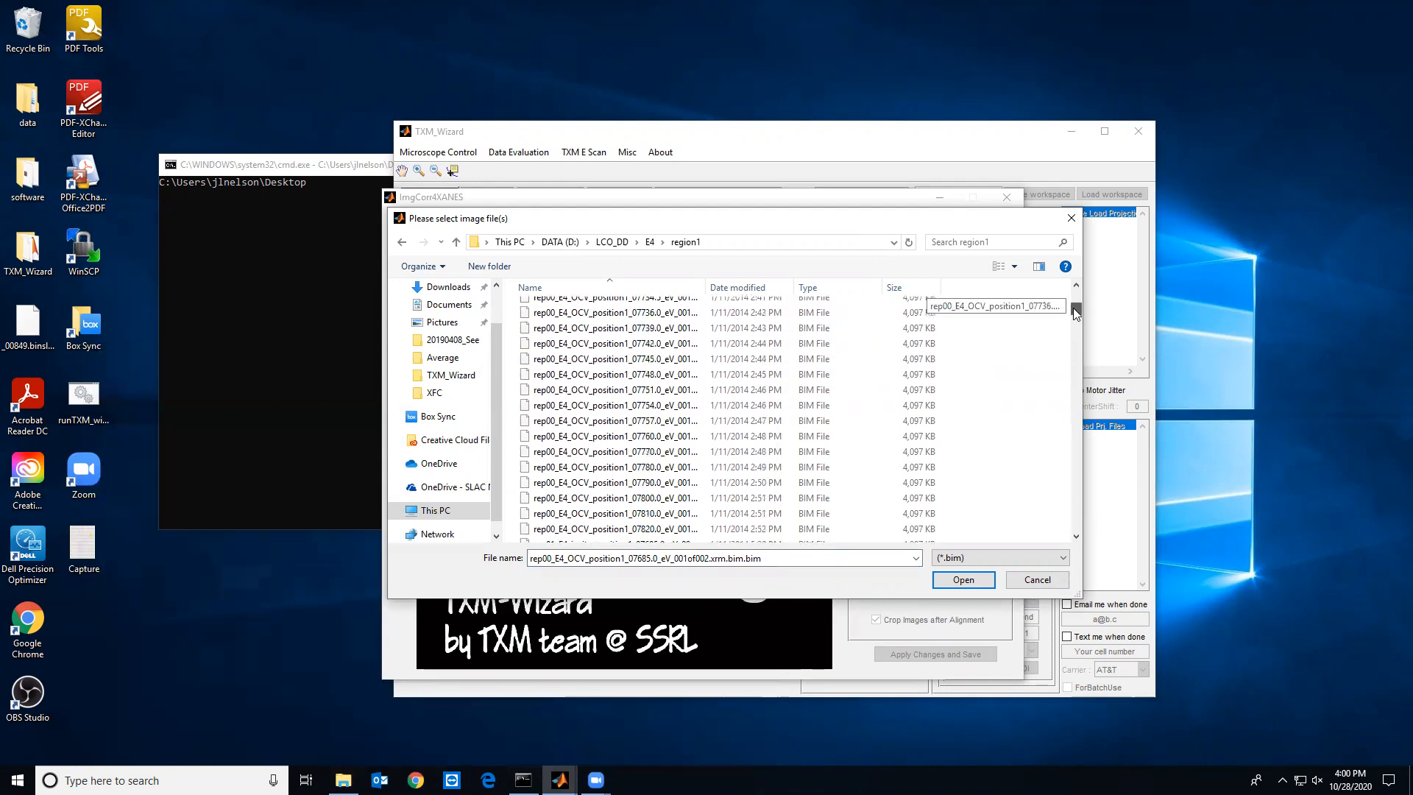
pyautogui.moveTo(705, 287); pyautogui.dragTo(825, 287)
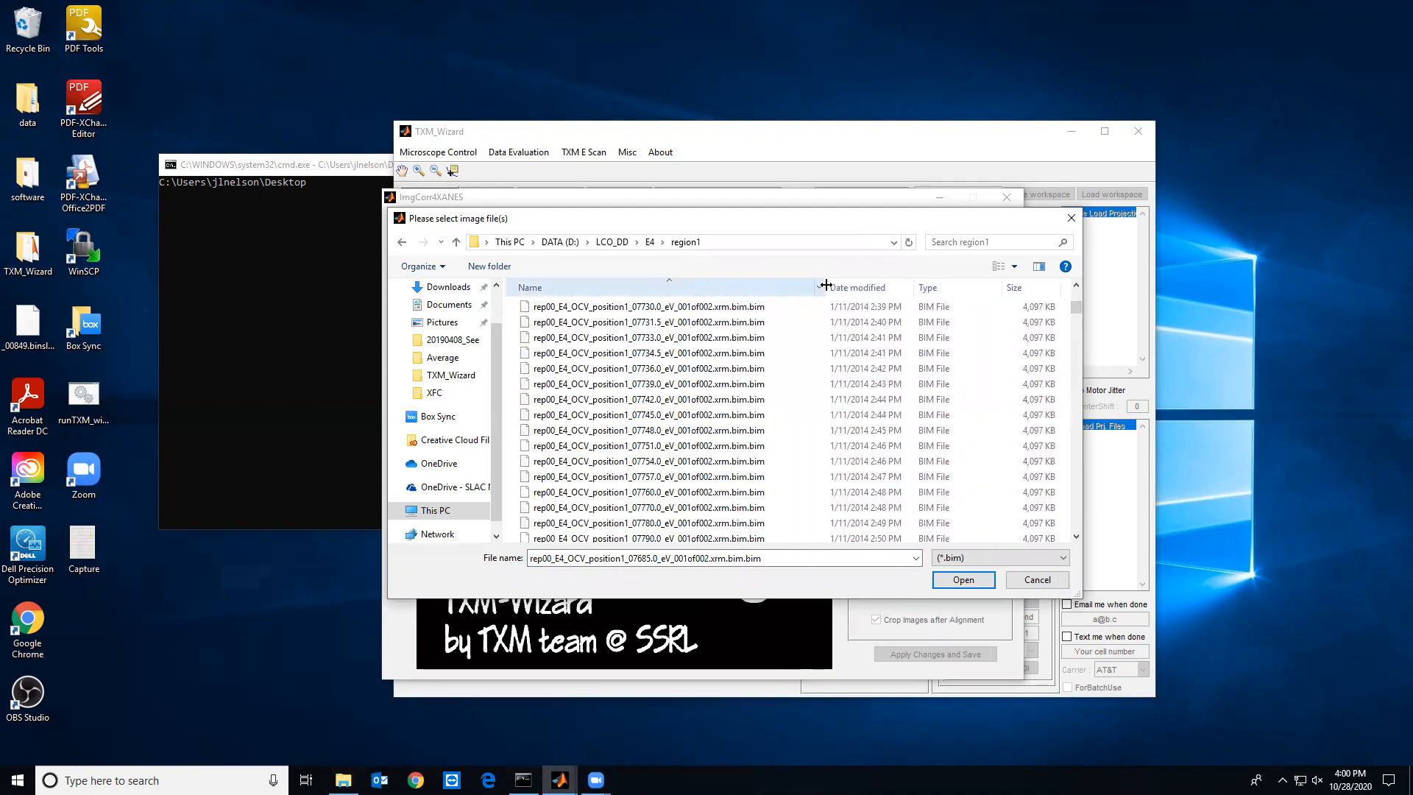
pyautogui.click(656, 353)
pyautogui.click(655, 368)
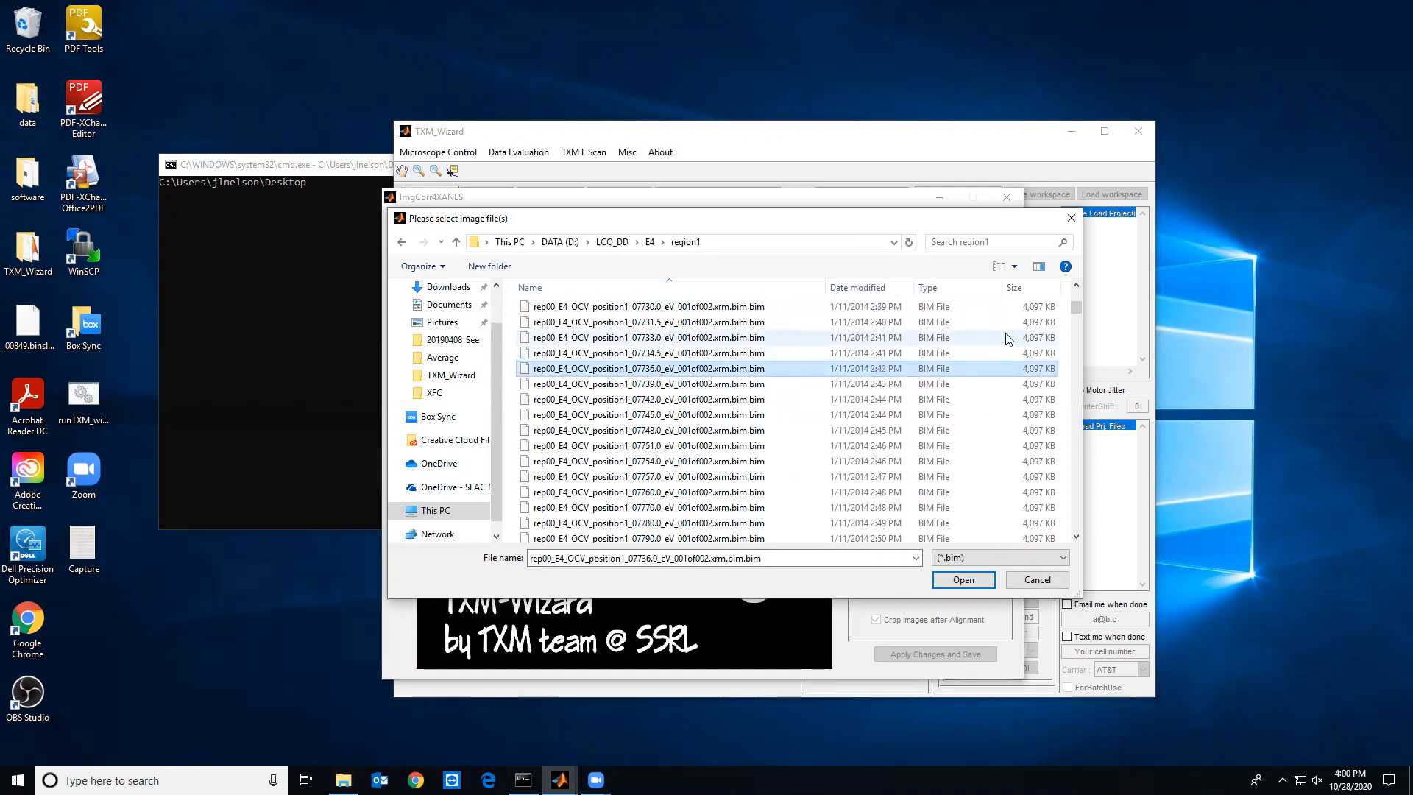
pyautogui.scroll(5, 1076, 312)
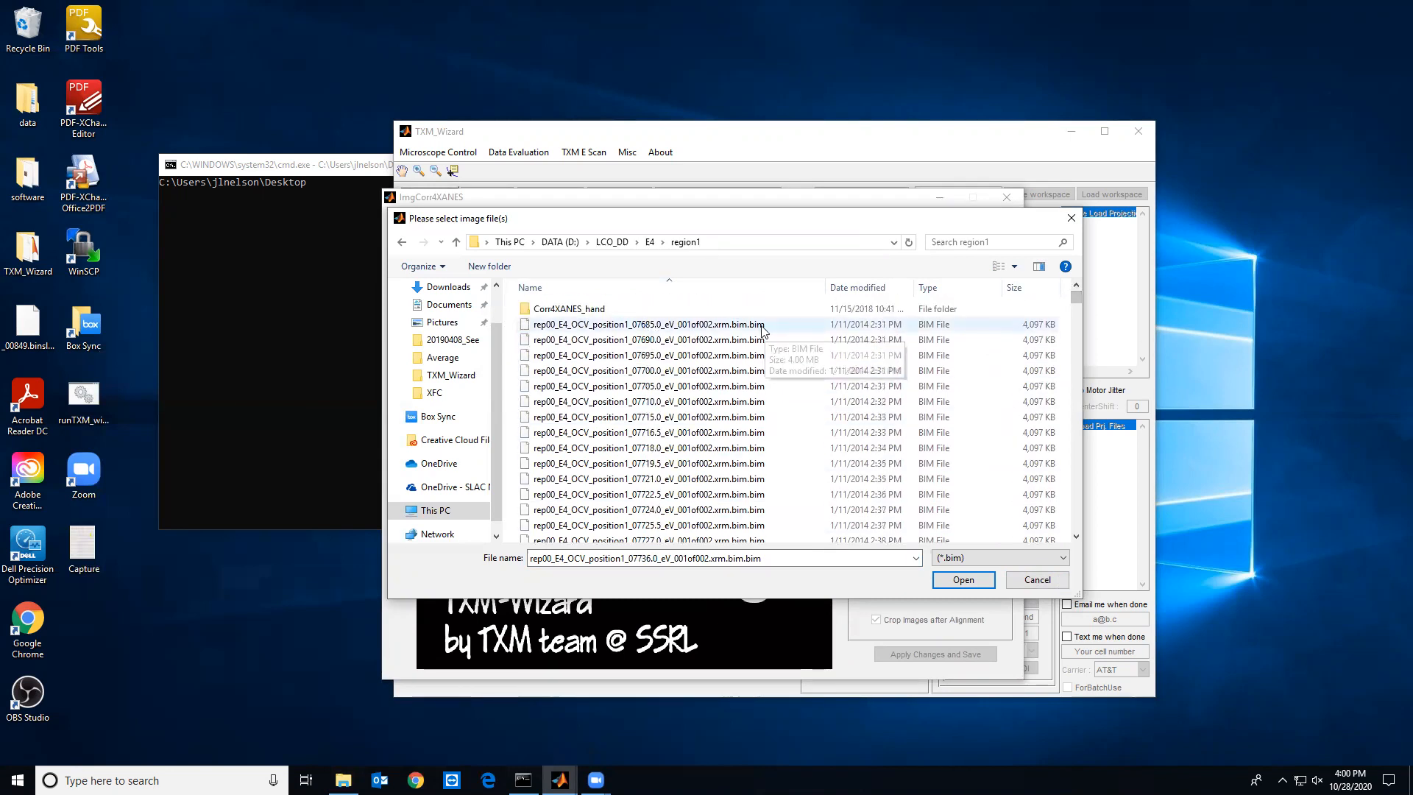
pyautogui.click(1015, 323)
pyautogui.moveTo(1073, 300); pyautogui.dragTo(1052, 544)
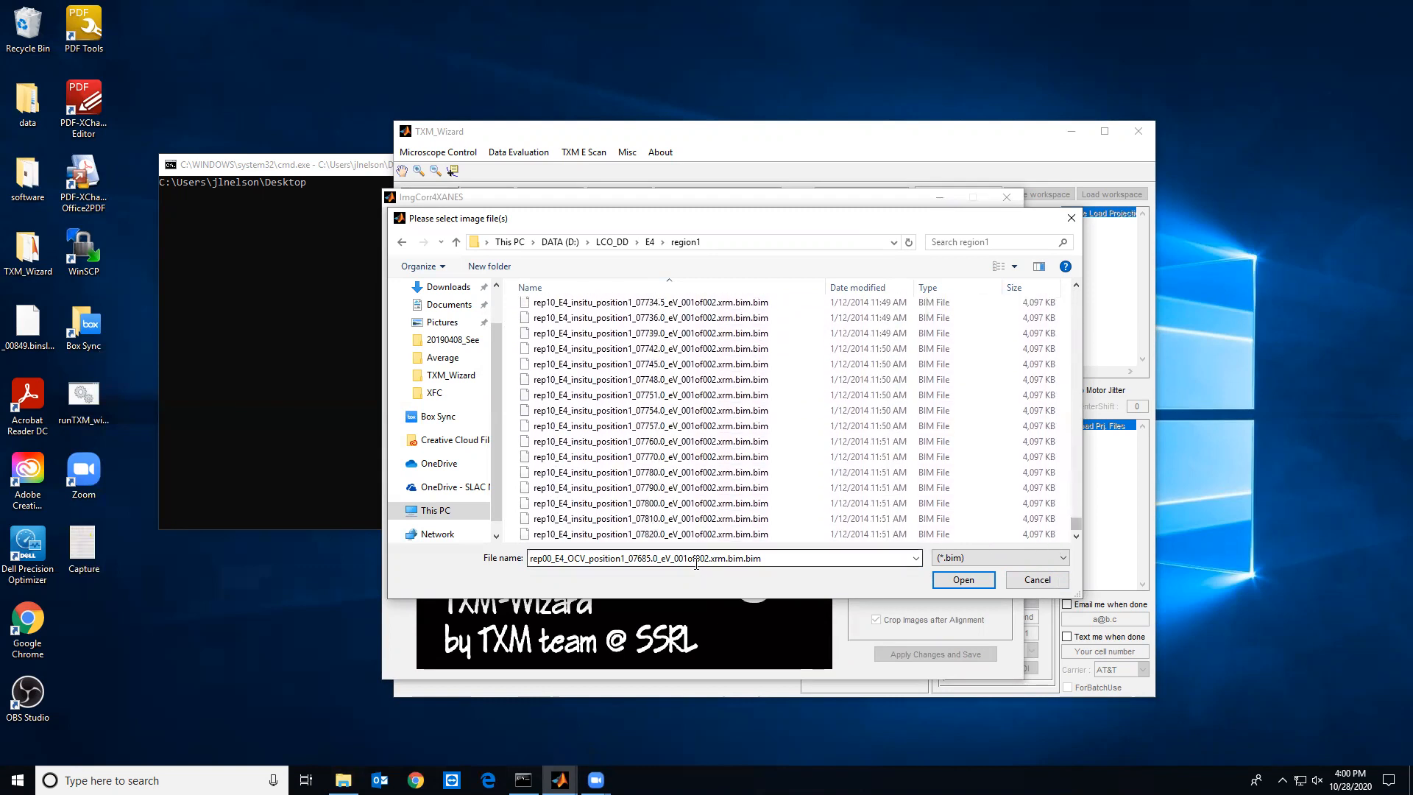
pyautogui.keyDown('shift'); pyautogui.click(690, 533); pyautogui.keyUp('shift')
pyautogui.click(949, 579)
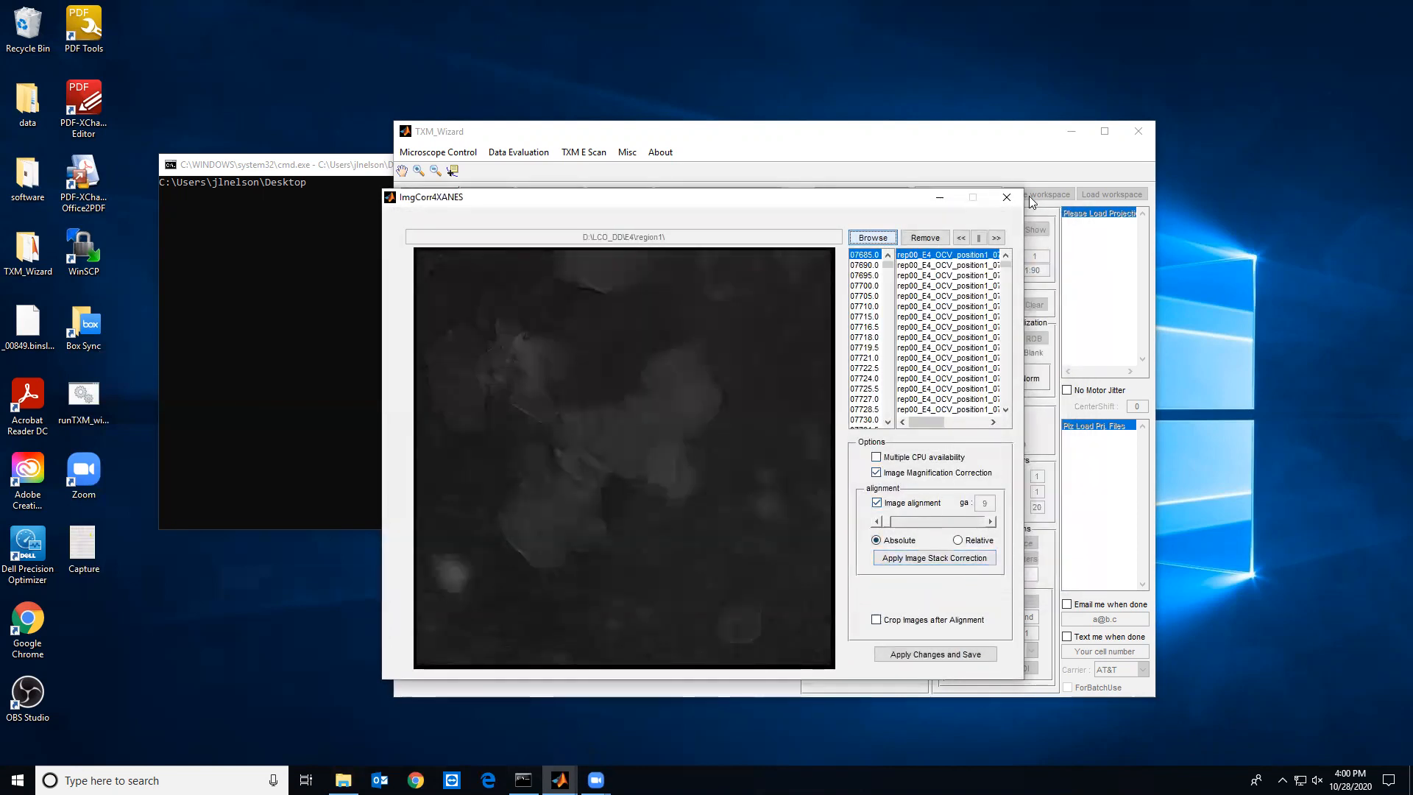
# Play through the energy images, pause at 07733.0, and enable Crop Images after Alignment.
pyautogui.click(995, 238)
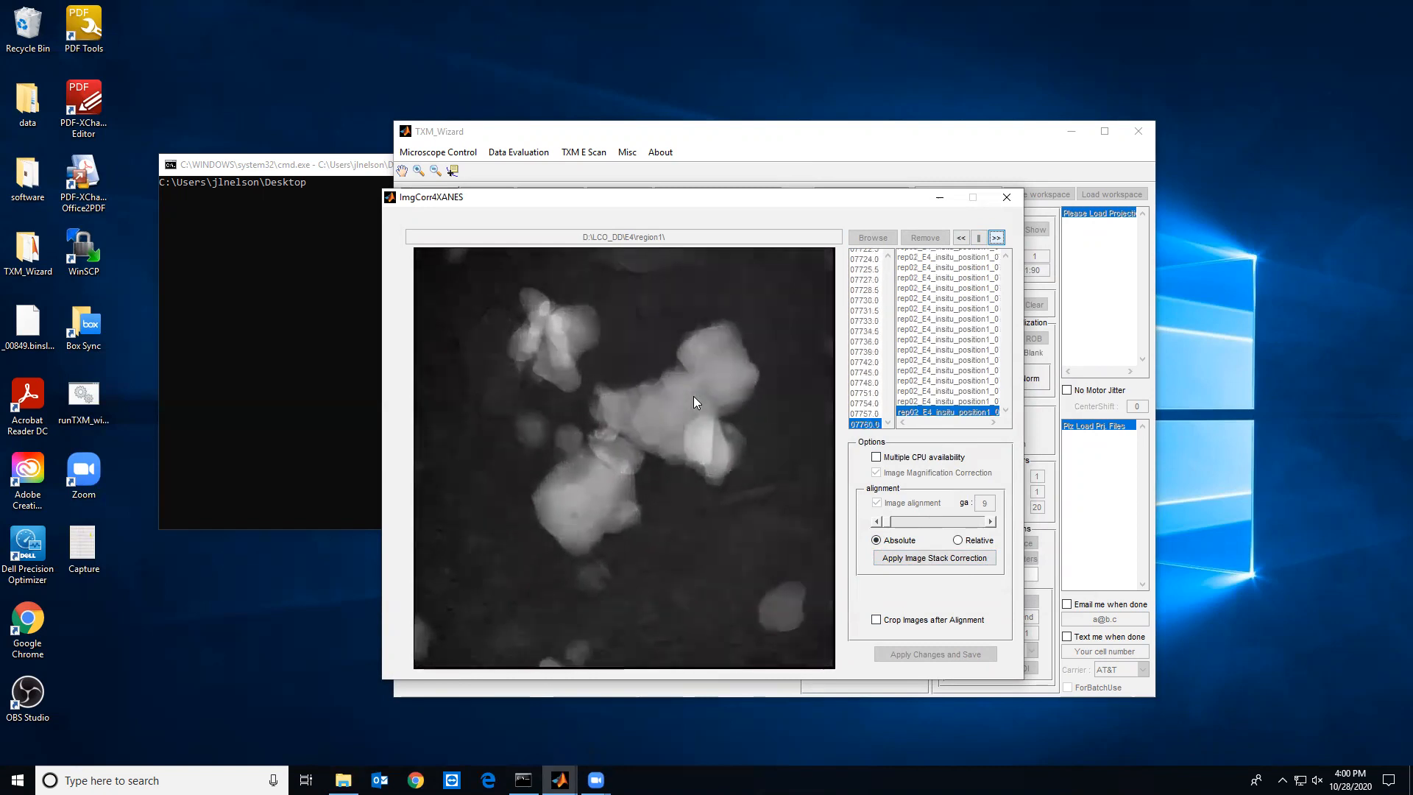
pyautogui.click(979, 237)
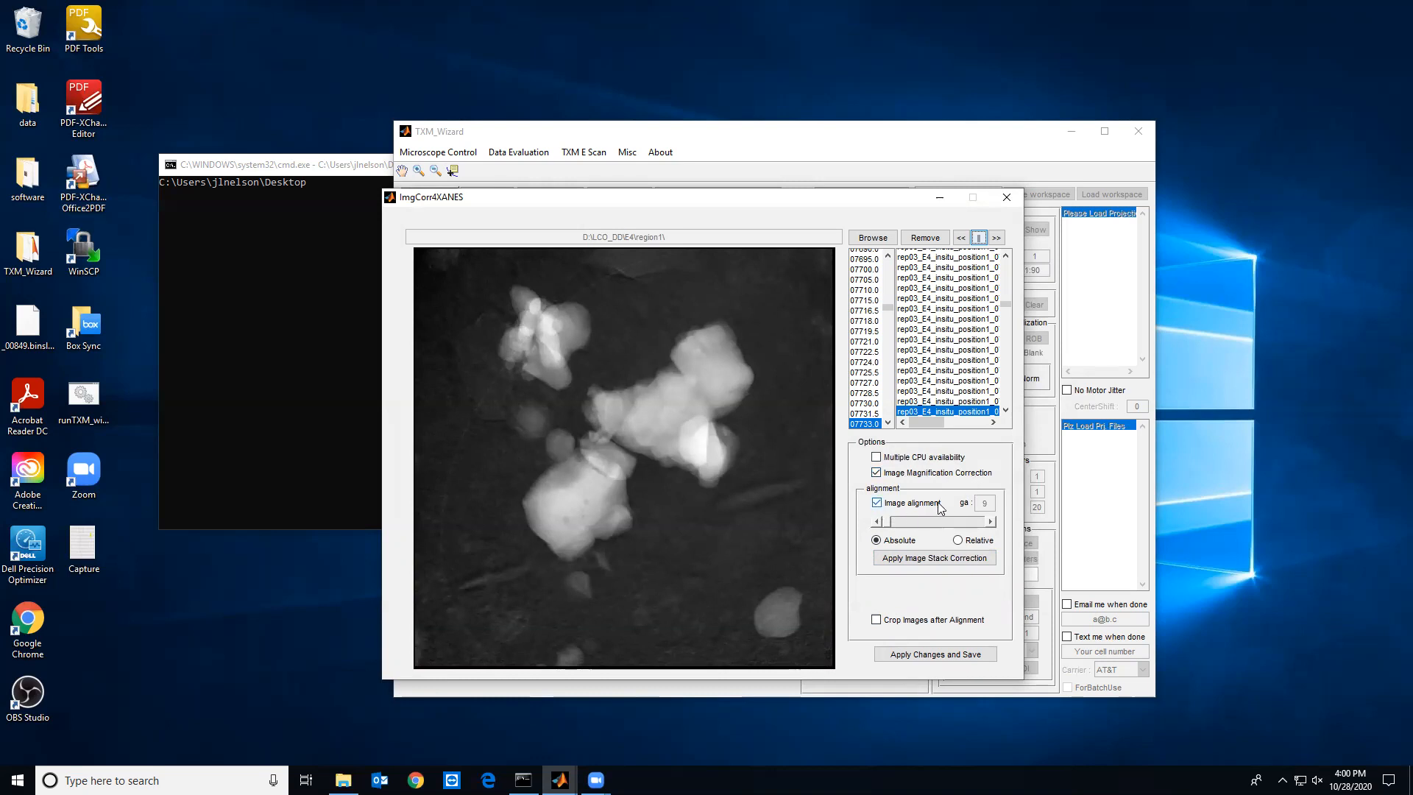
pyautogui.click(875, 621)
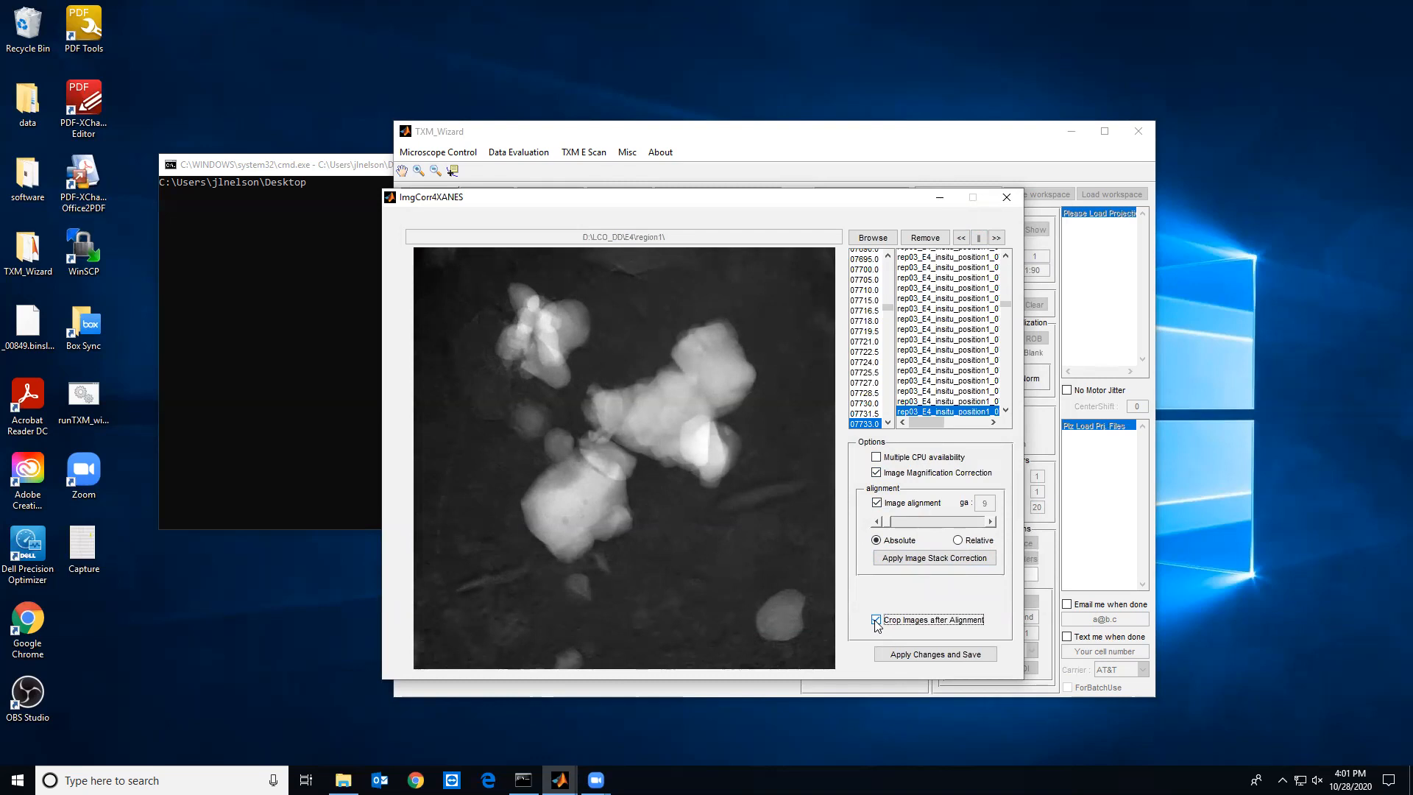
# Run Apply Image Stack Correction on the region1 stack and let the alignment finish.
pyautogui.click(924, 560)
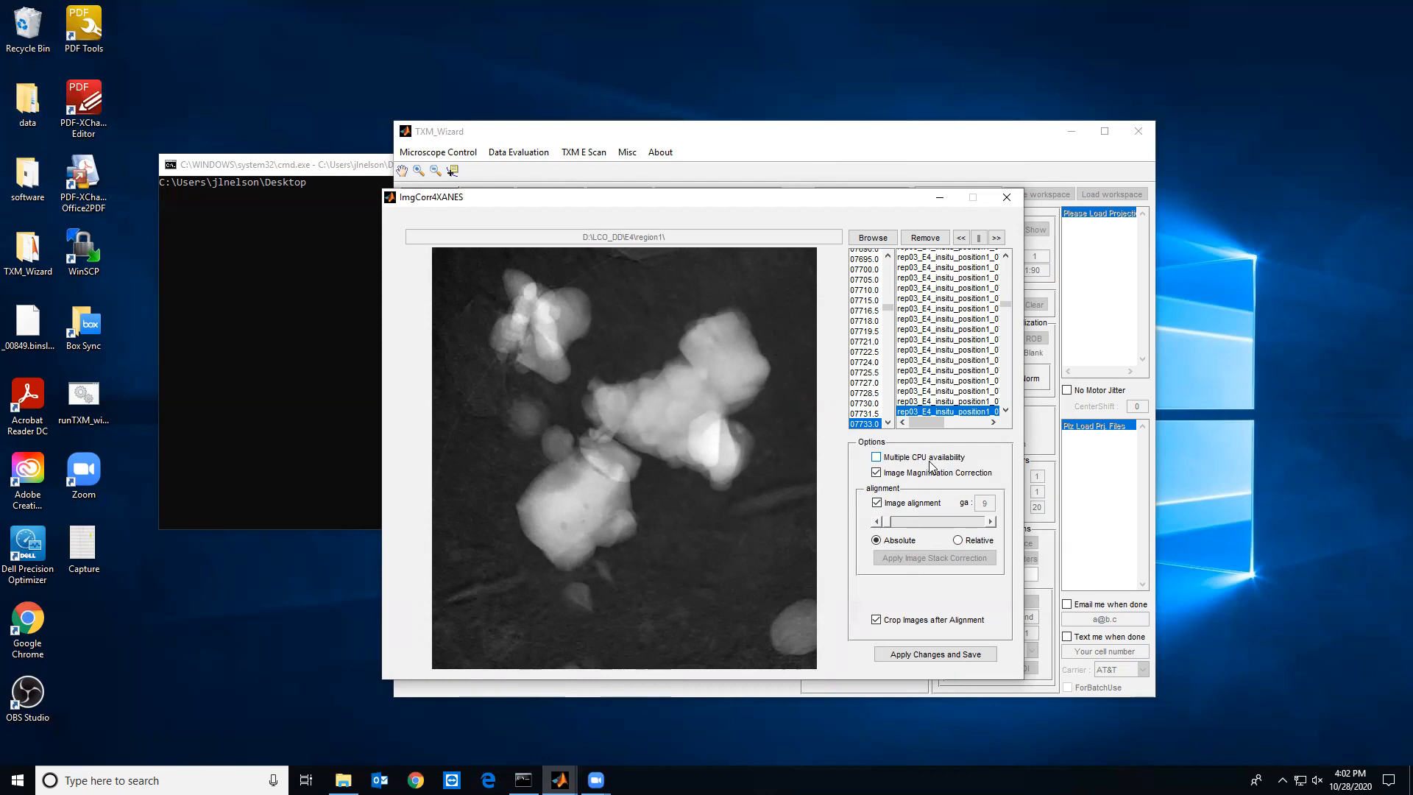
# Play the aligned stack and stop on the final energy image, 07810.0.
pyautogui.click(996, 238)
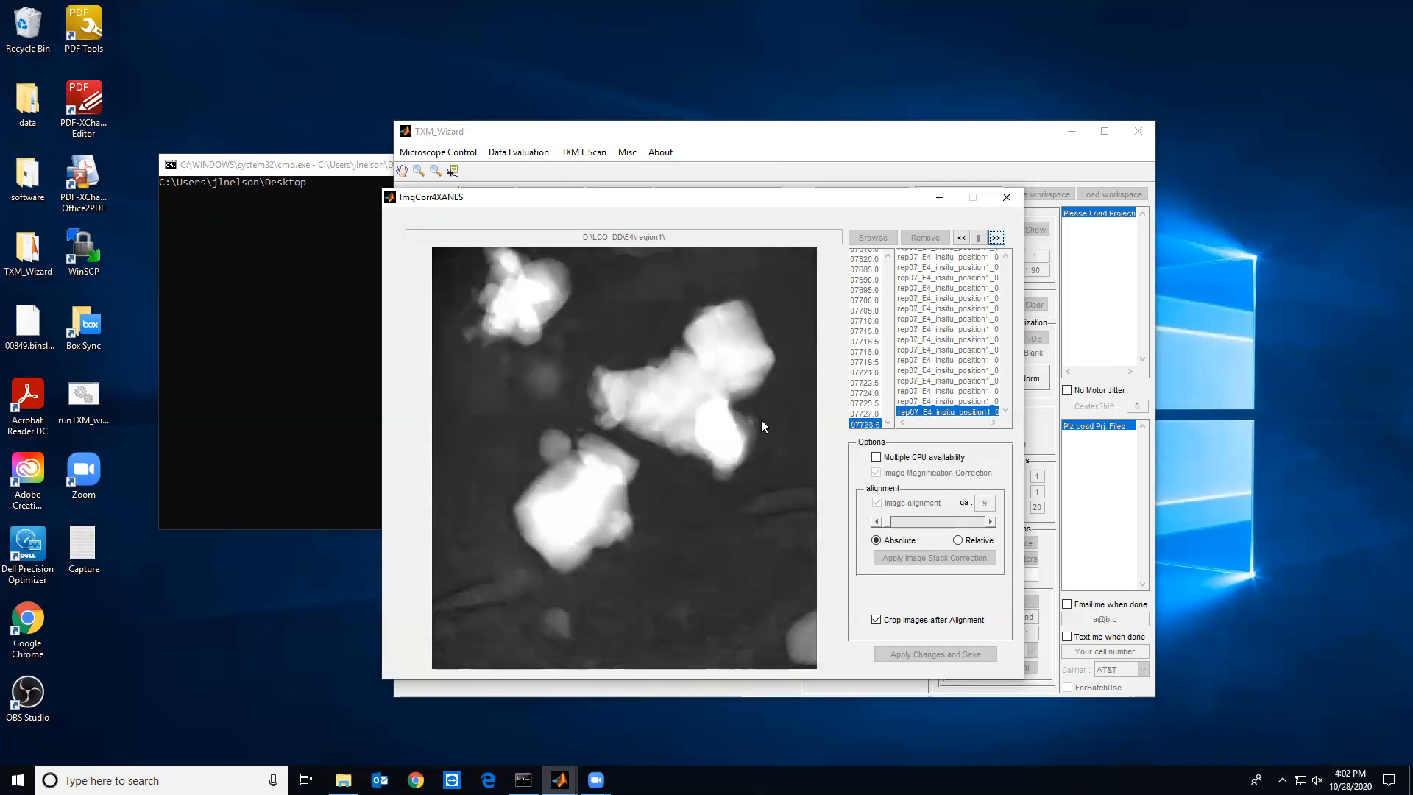
pyautogui.click(978, 237)
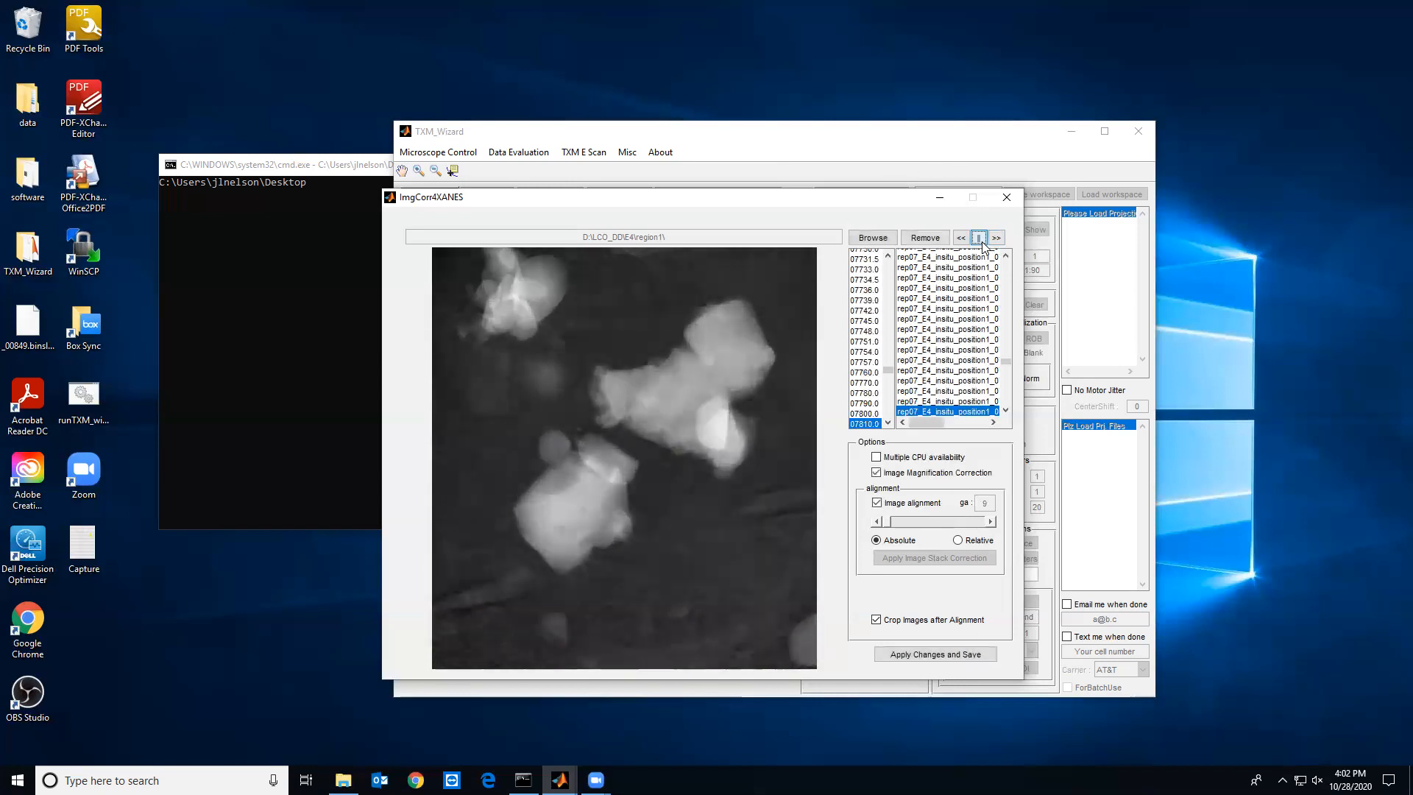
# Save the corrected stack with Apply Changes and Save, keeping the progress window out of the way.
pyautogui.click(959, 655)
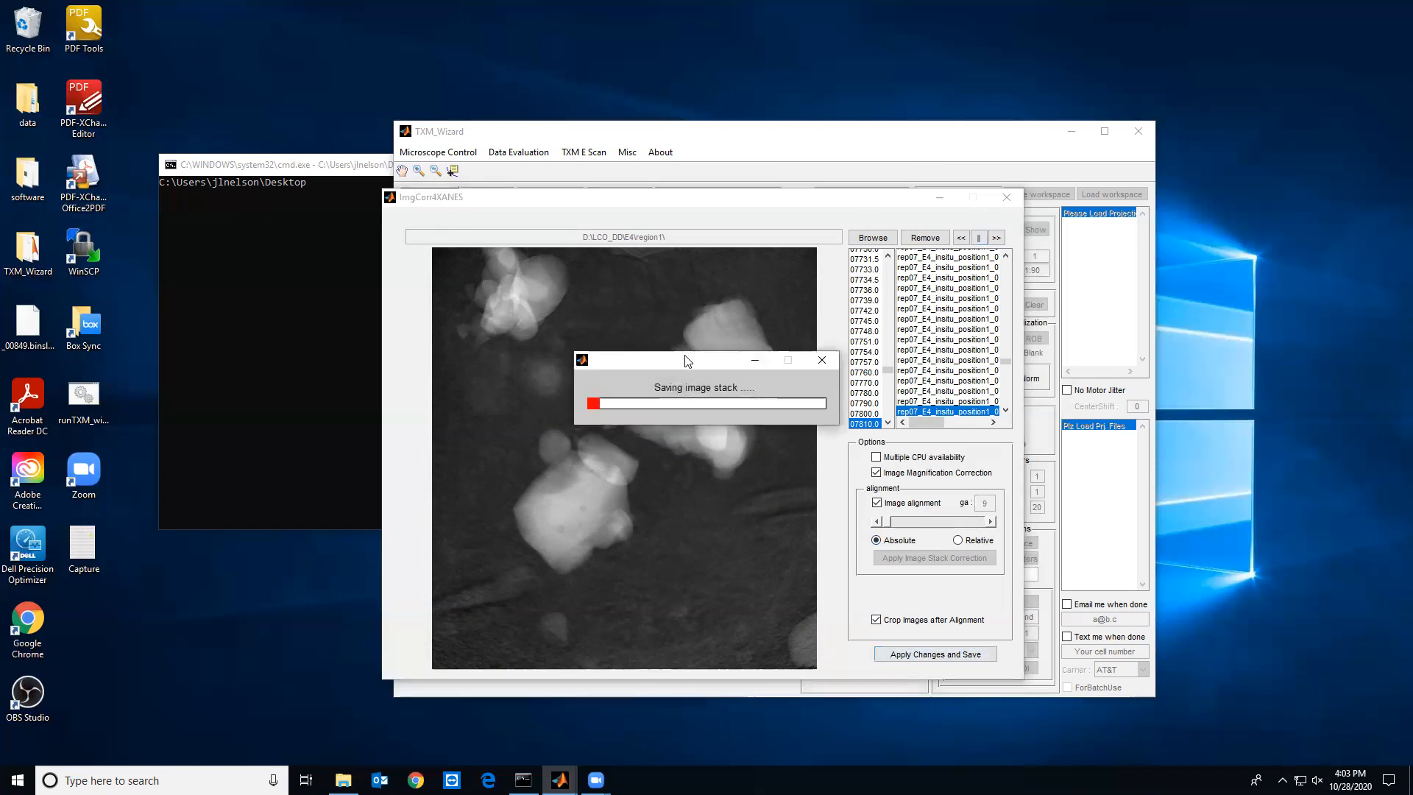
pyautogui.moveTo(684, 360); pyautogui.dragTo(398, 421)
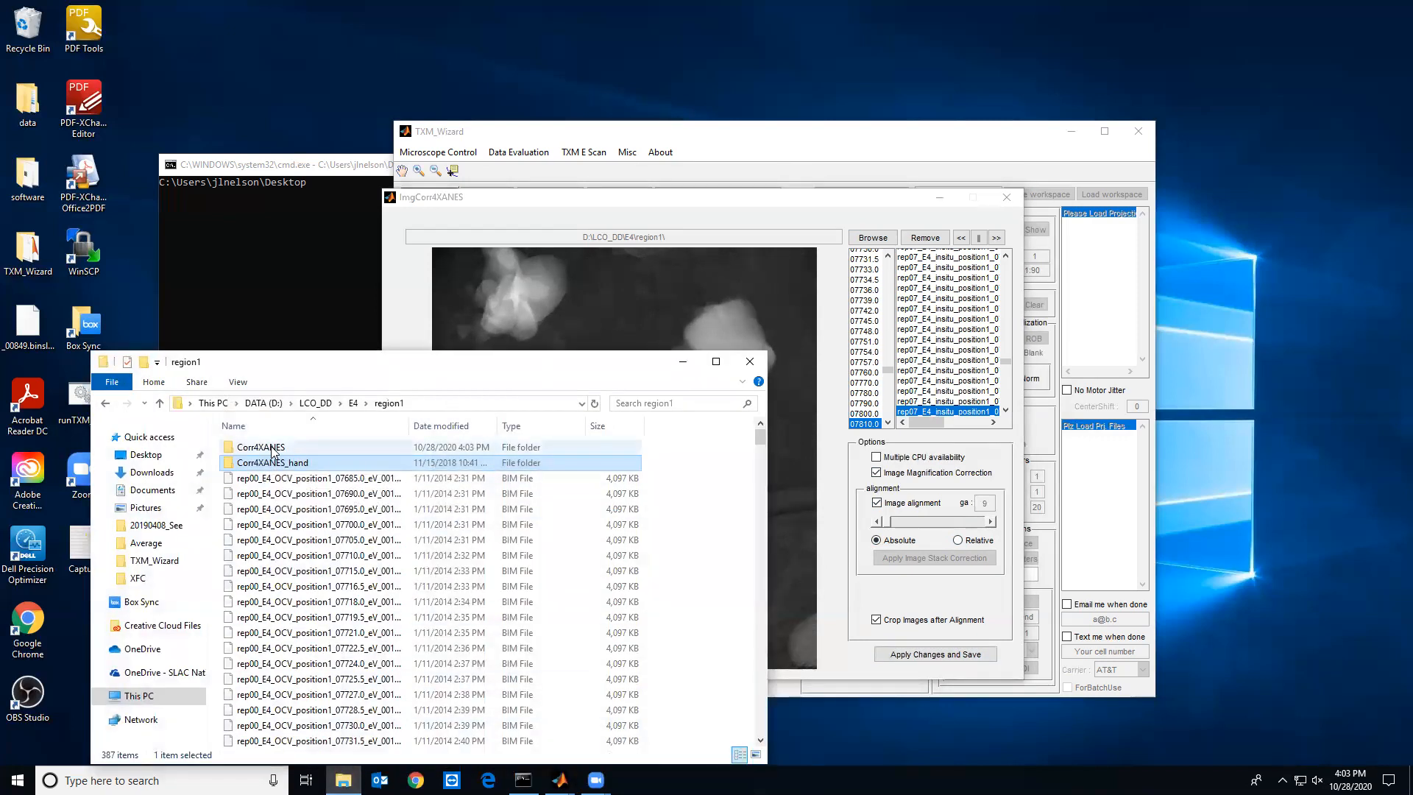
# Open the Corr4XANES folder in Explorer to view its 385 corrected BIM files.
pyautogui.click(271, 450)
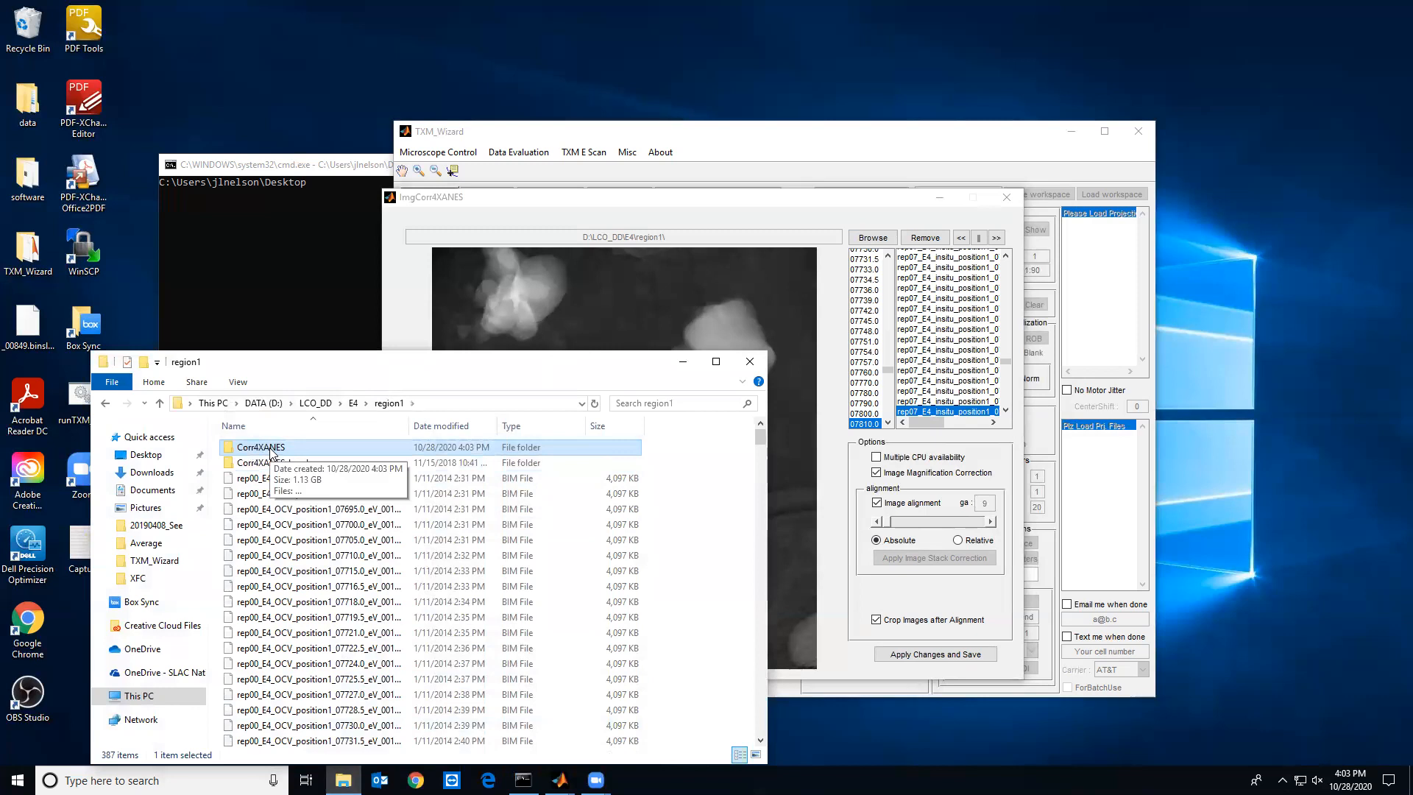
pyautogui.doubleClick(272, 448)
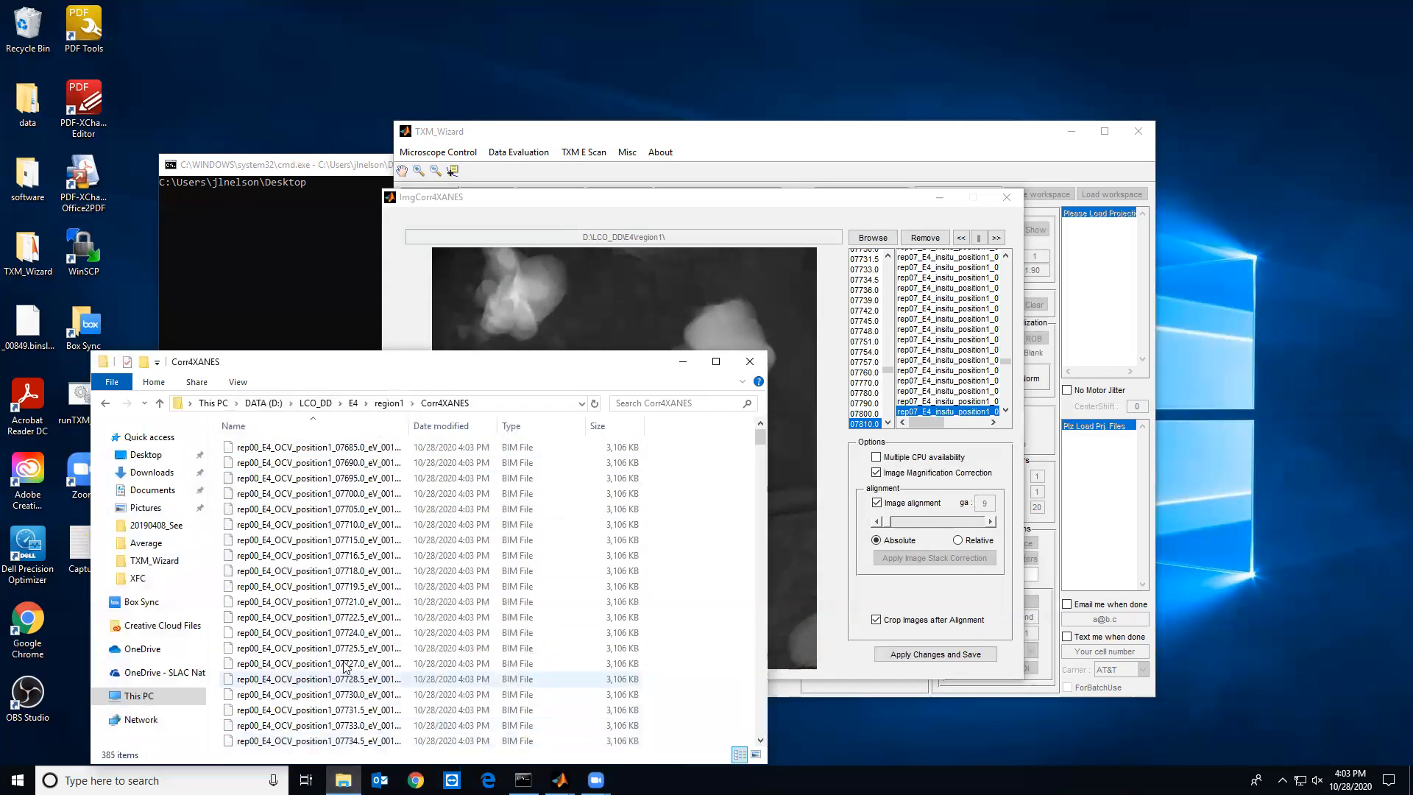
pyautogui.moveTo(357, 373); pyautogui.dragTo(572, 272)
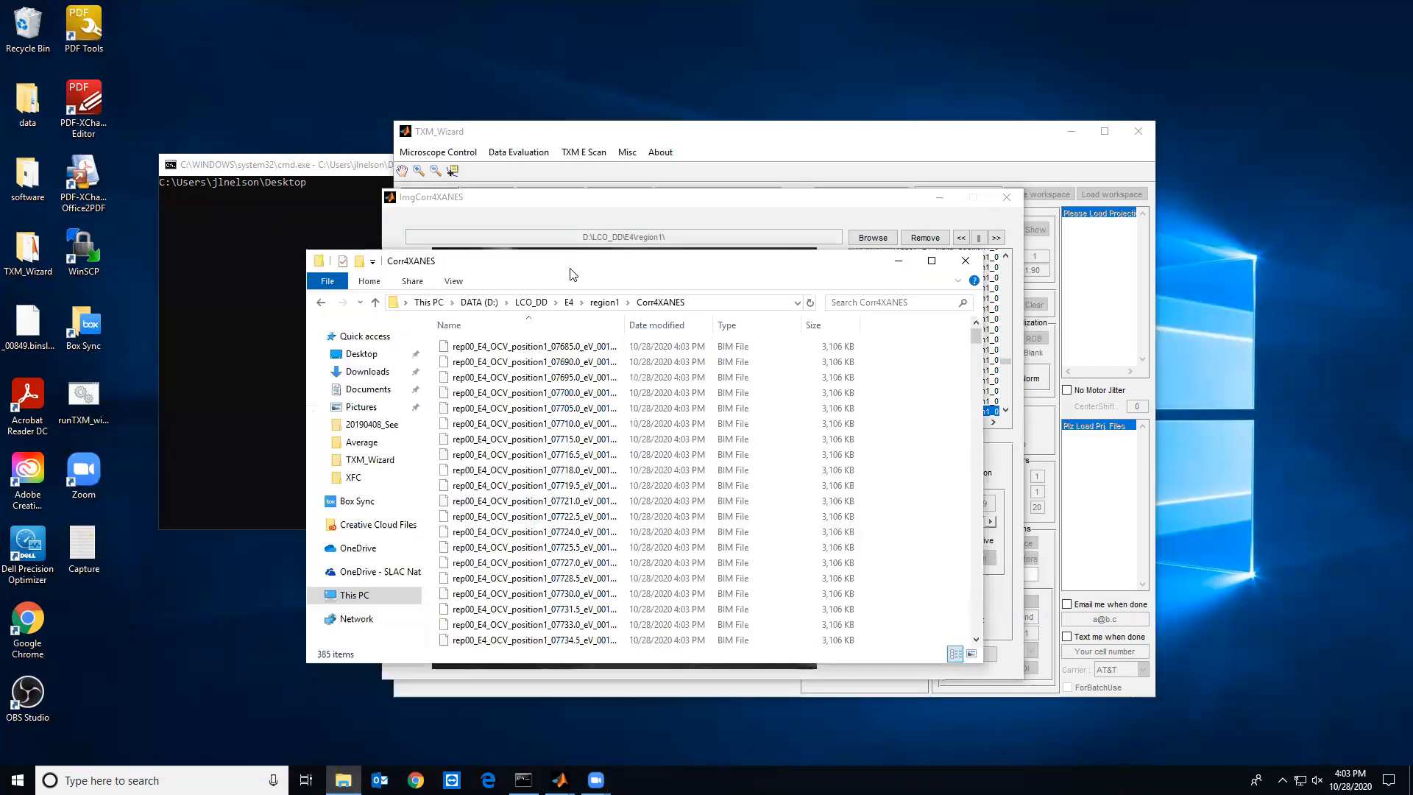